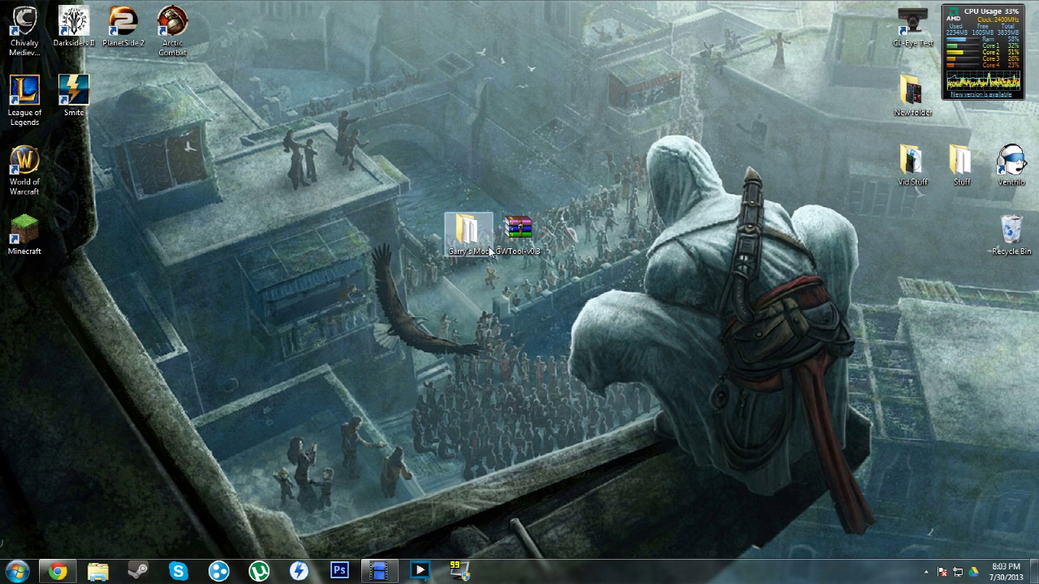
Step: Bring Chrome back to the front on the Gaddons Download Button userscripts.org page
drag(535, 227, 526, 234)
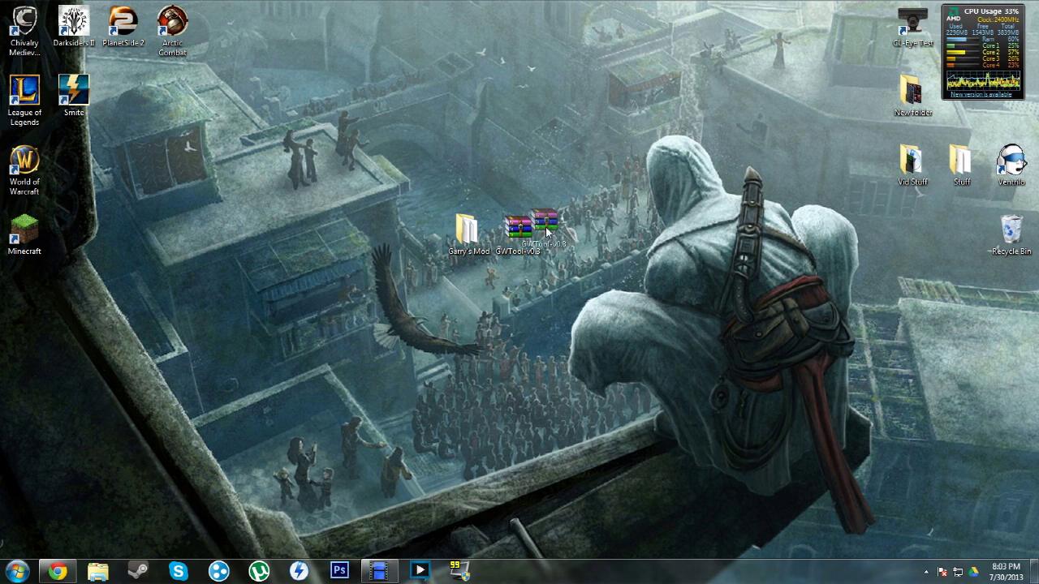
click(56, 571)
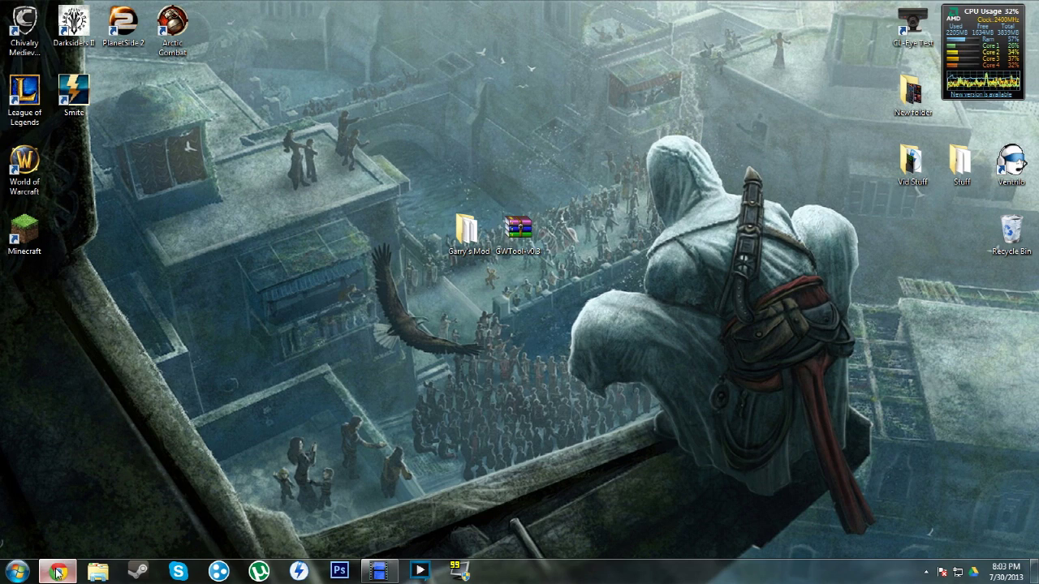
click(57, 571)
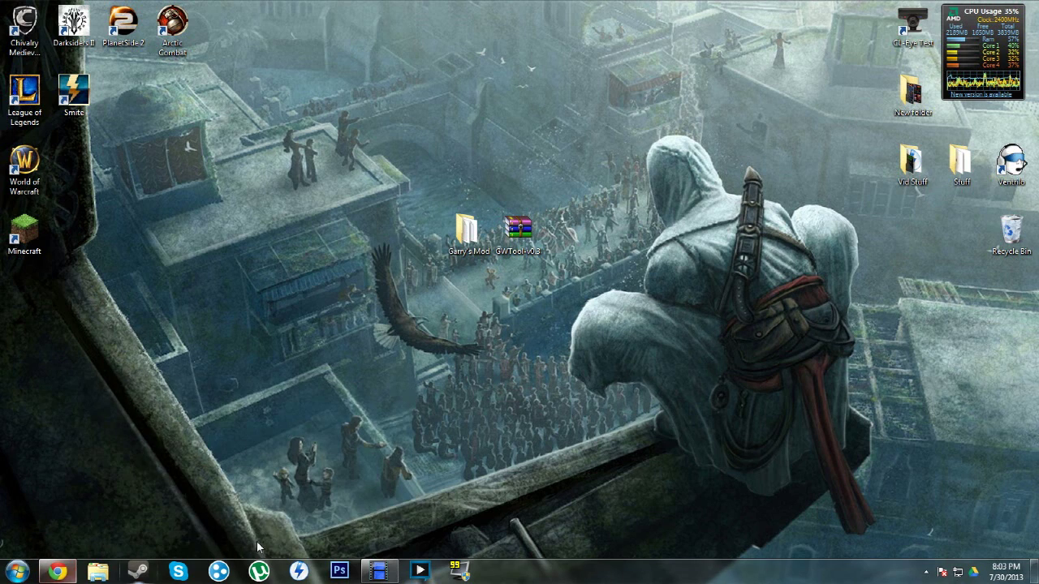
click(59, 572)
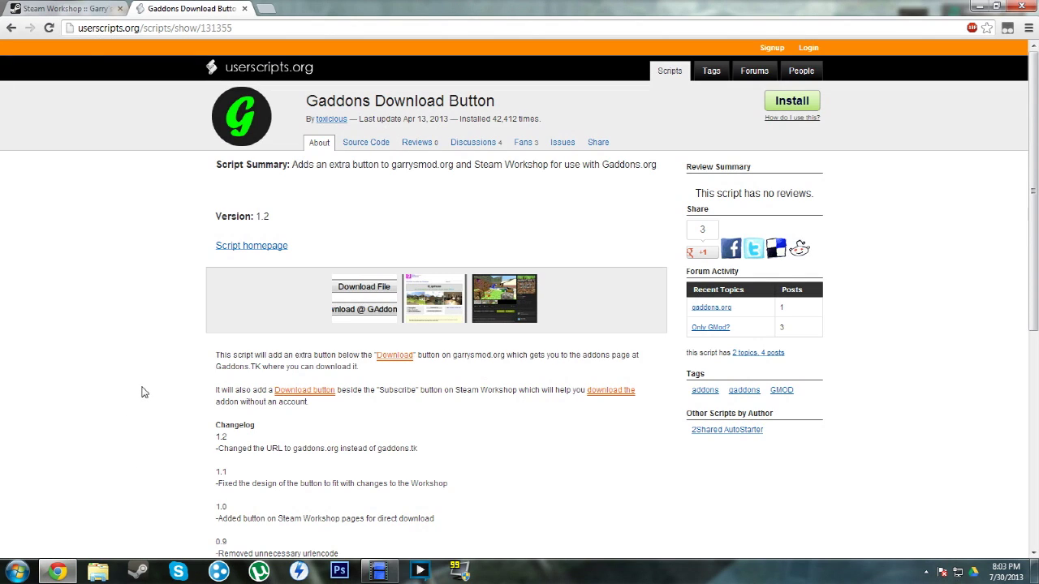
Step: Install the Gaddons Download Button v1.2 userscript in Tampermonkey, then return to Steam Workshop
click(61, 8)
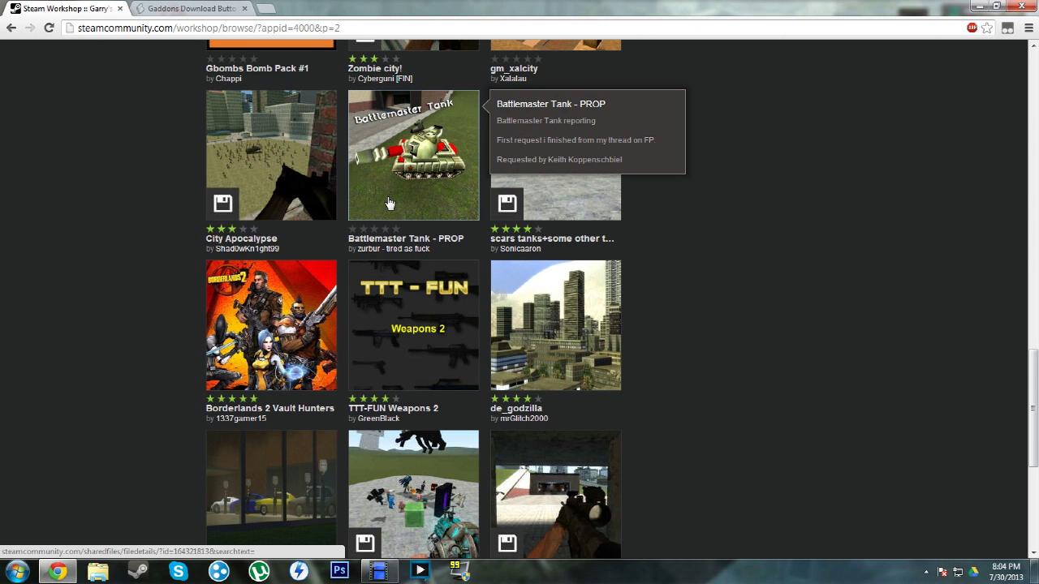
click(191, 8)
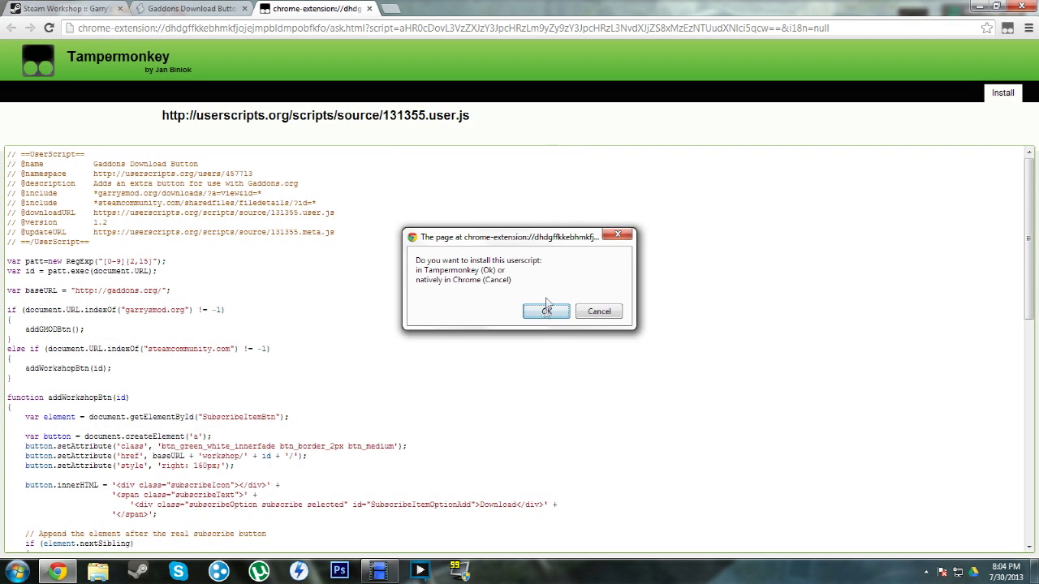
click(547, 314)
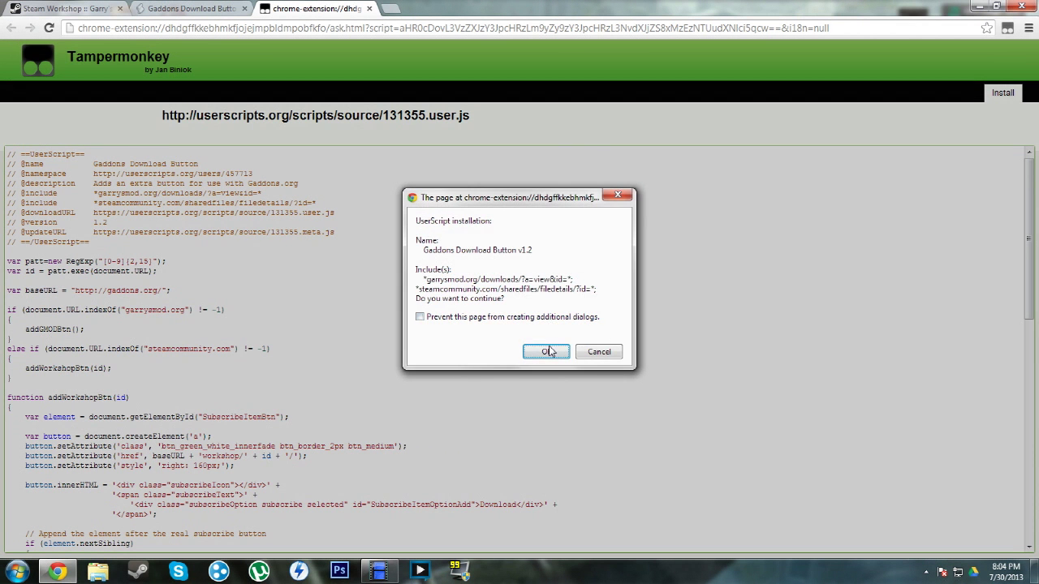
click(546, 352)
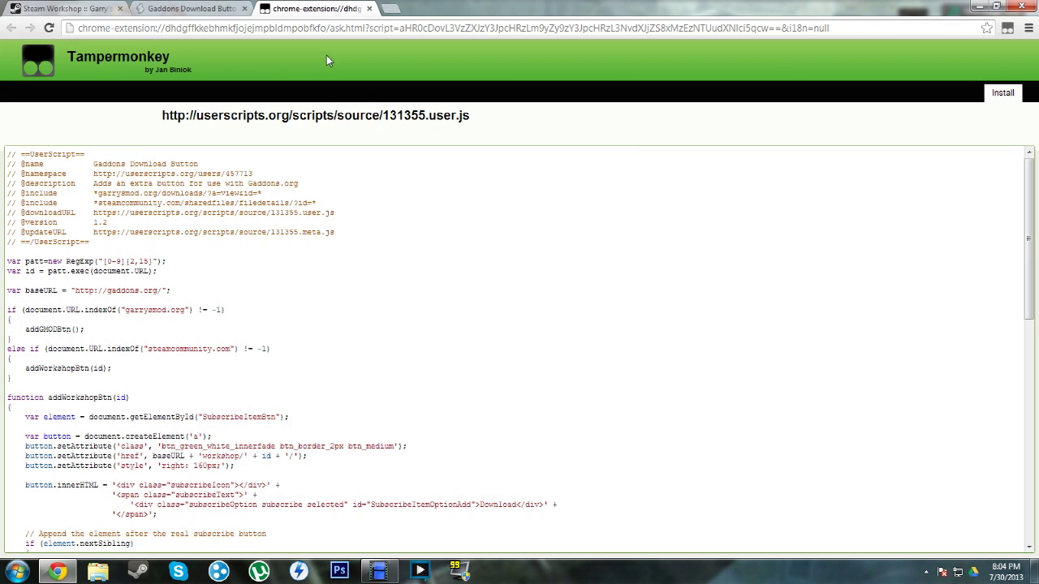
click(188, 6)
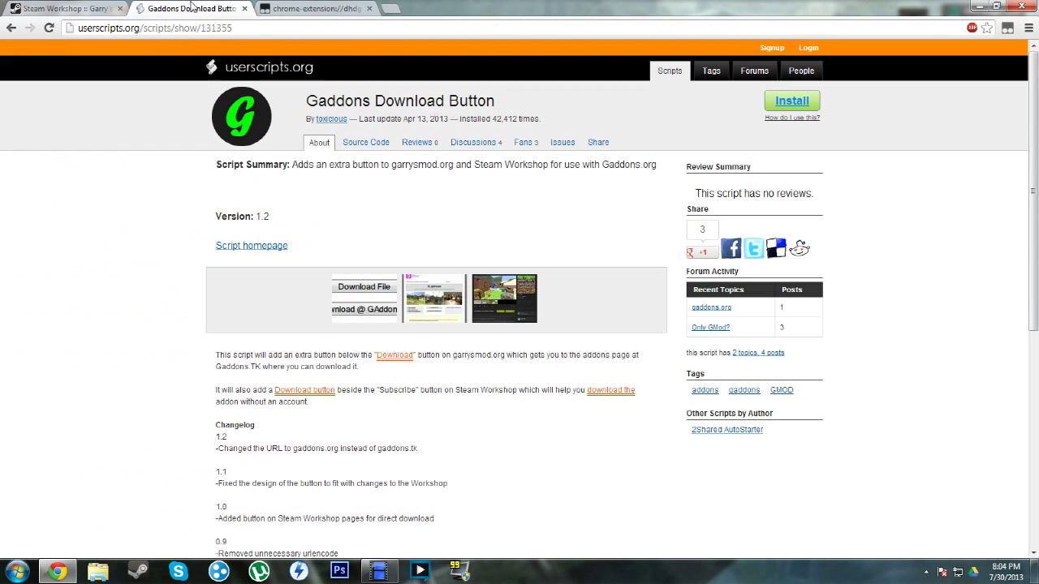
click(64, 6)
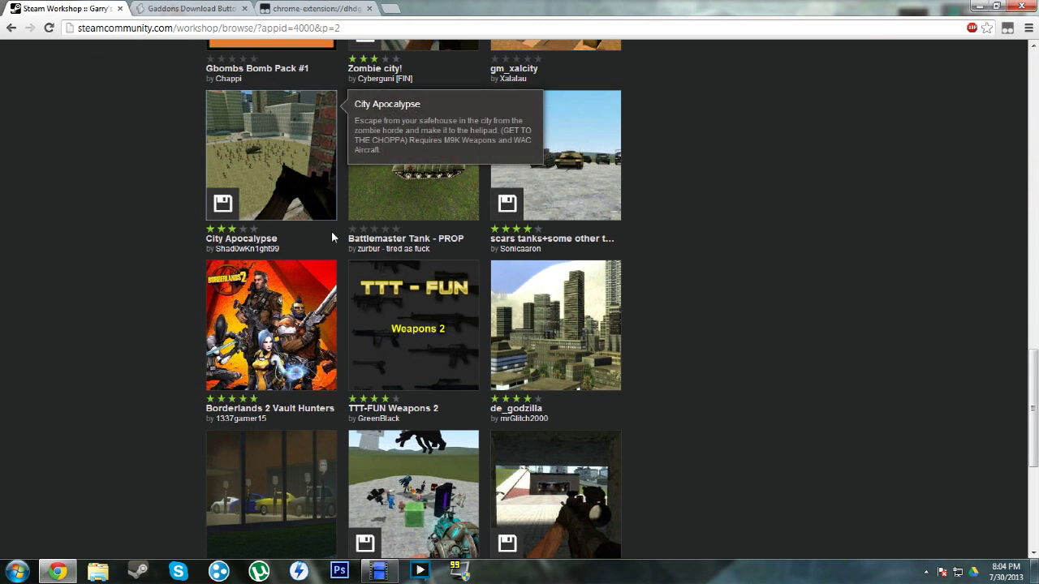
Step: Open the Battlemaster Tank - PROP Workshop item and follow its new Gaddons.org download link
click(436, 188)
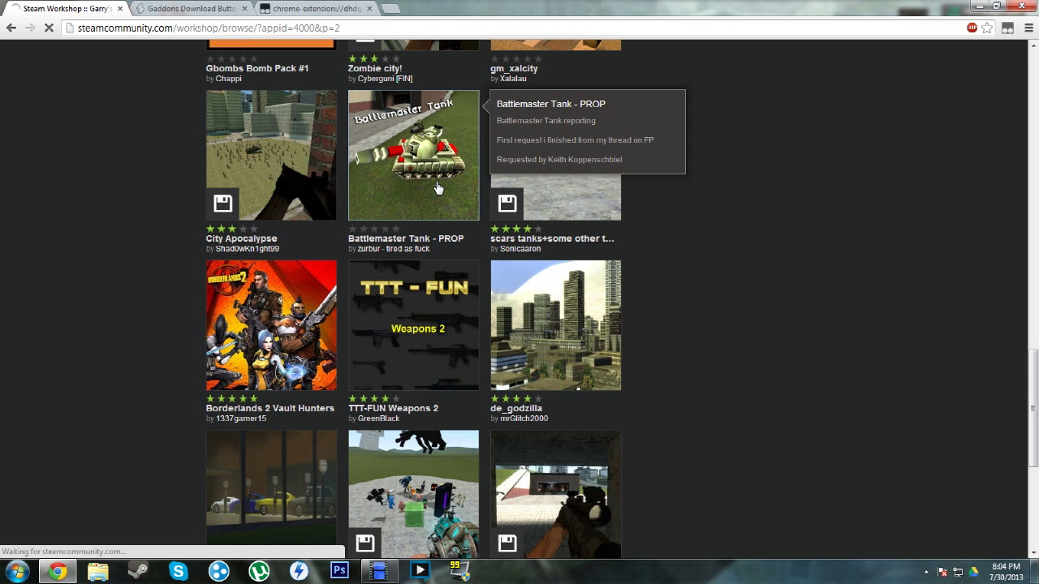
scroll(524, 217, down, 3)
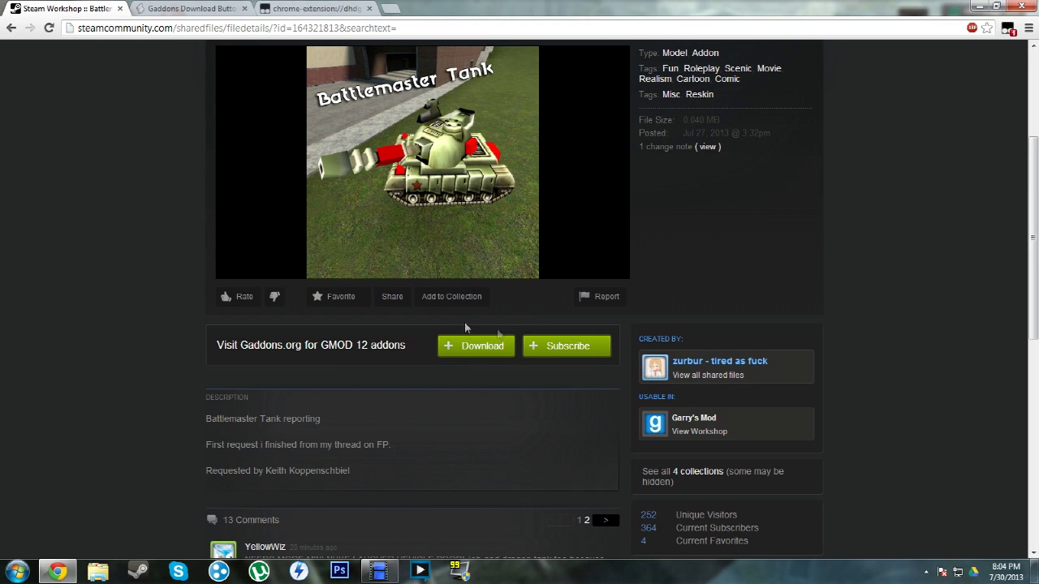
click(480, 346)
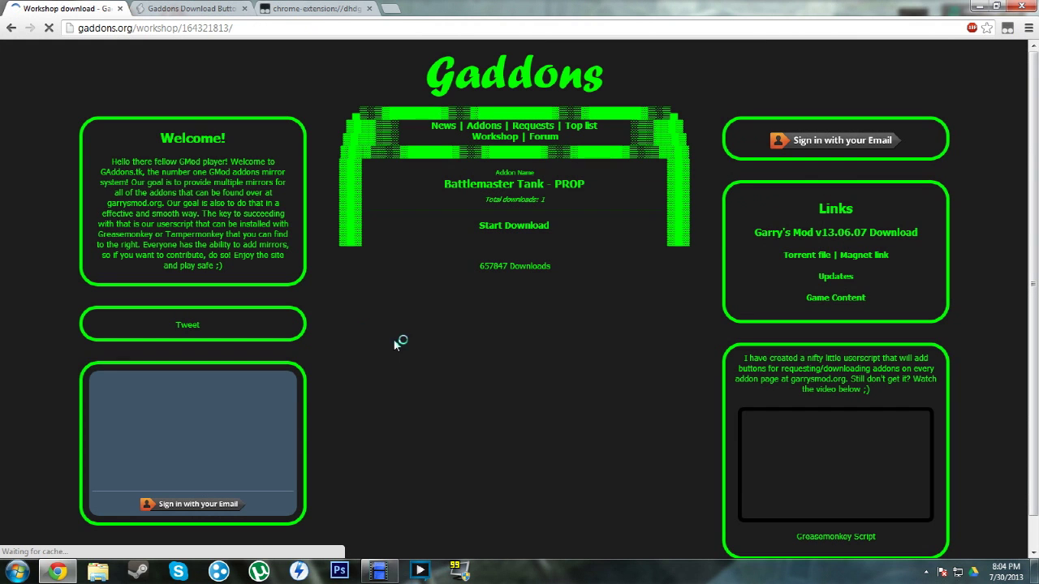
Step: Download the Battlemaster Tank .gm file (41.4 KB) from Gaddons.org
click(514, 227)
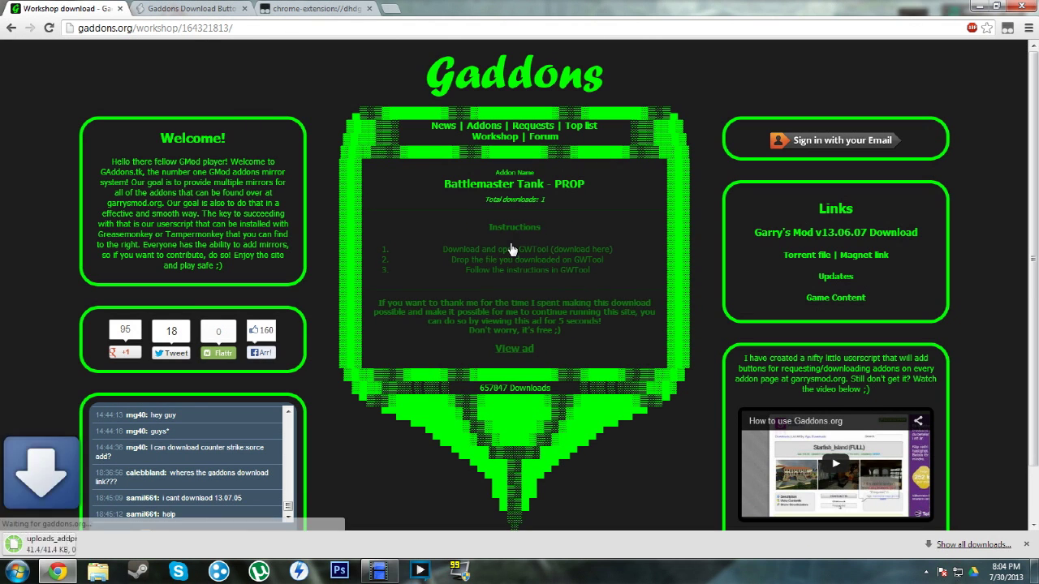
click(130, 543)
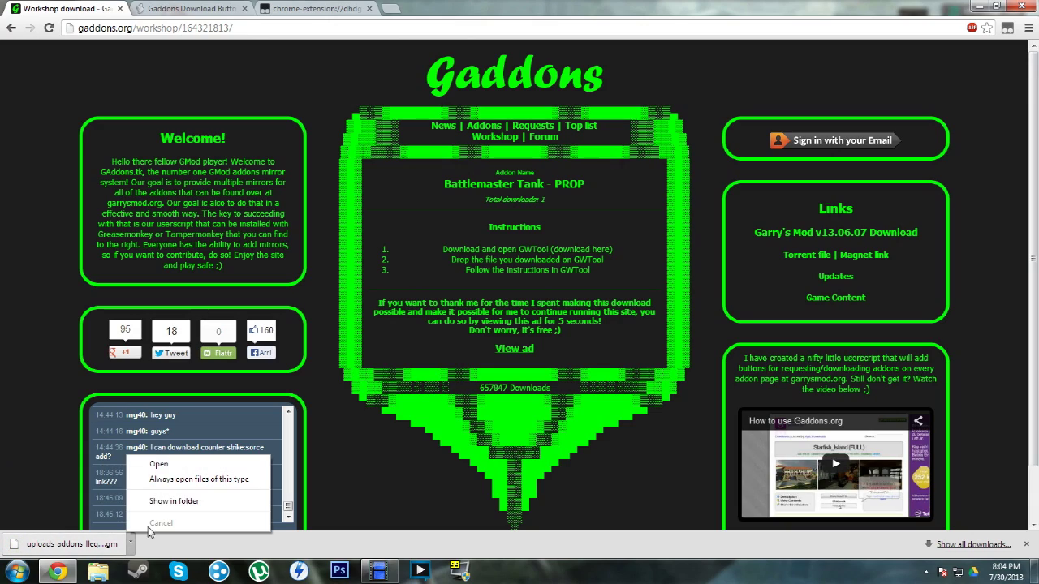
Step: Move the downloaded .gm file from Downloads onto the desktop and shift the Garry's Mod folder left
click(167, 499)
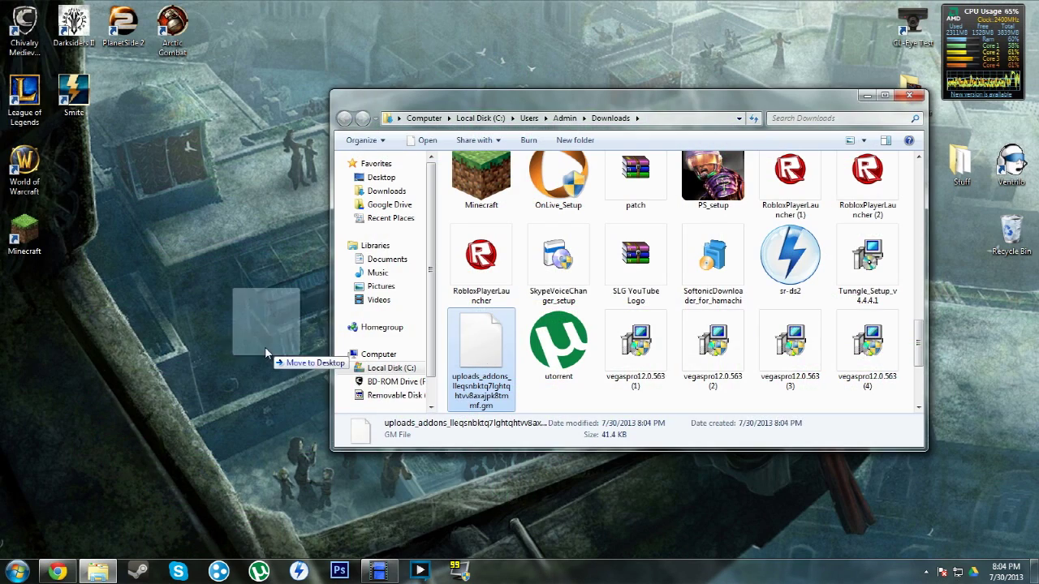
drag(476, 363, 268, 359)
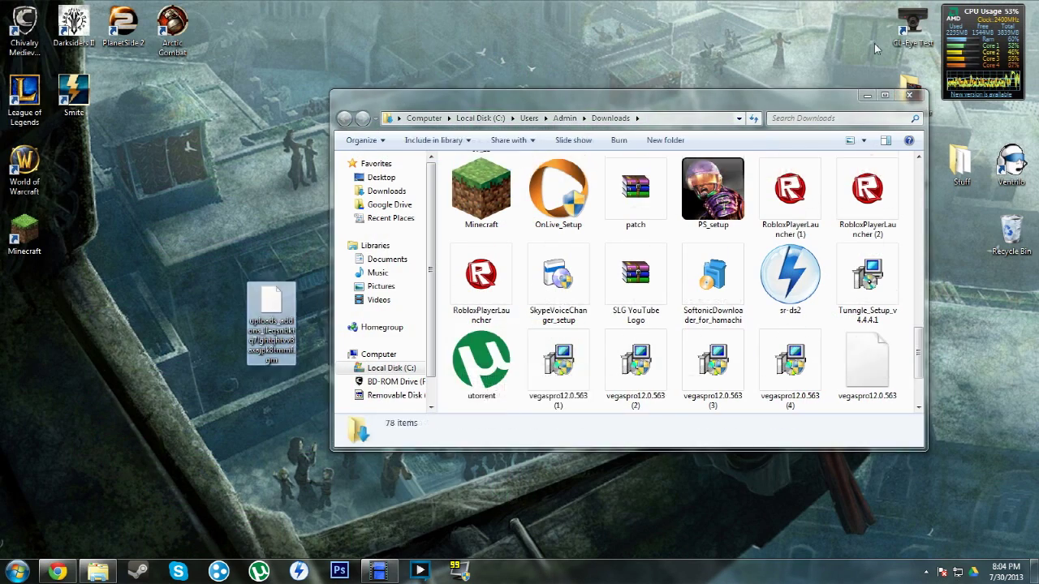
click(917, 94)
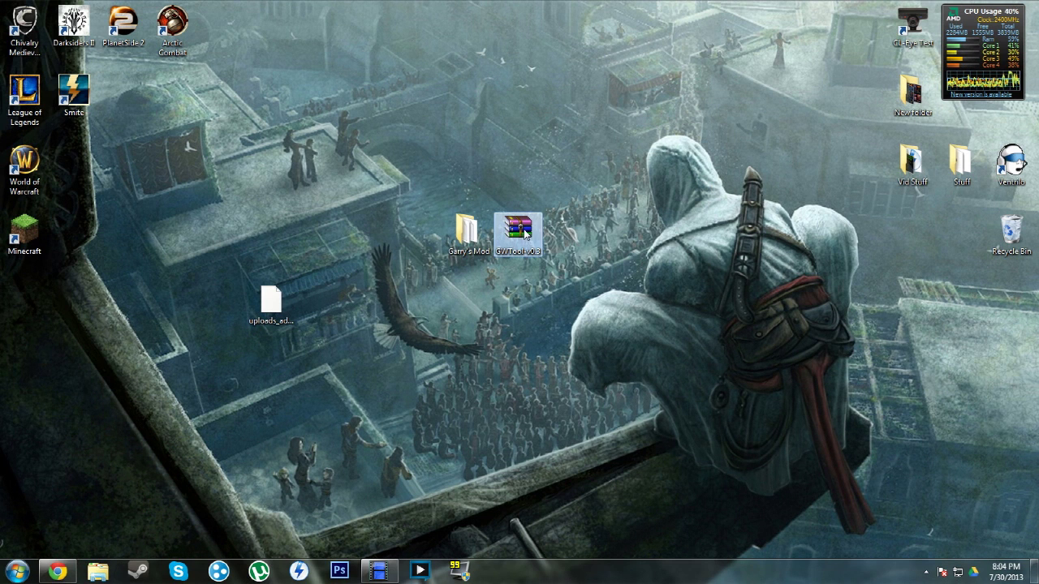
drag(466, 233, 50, 302)
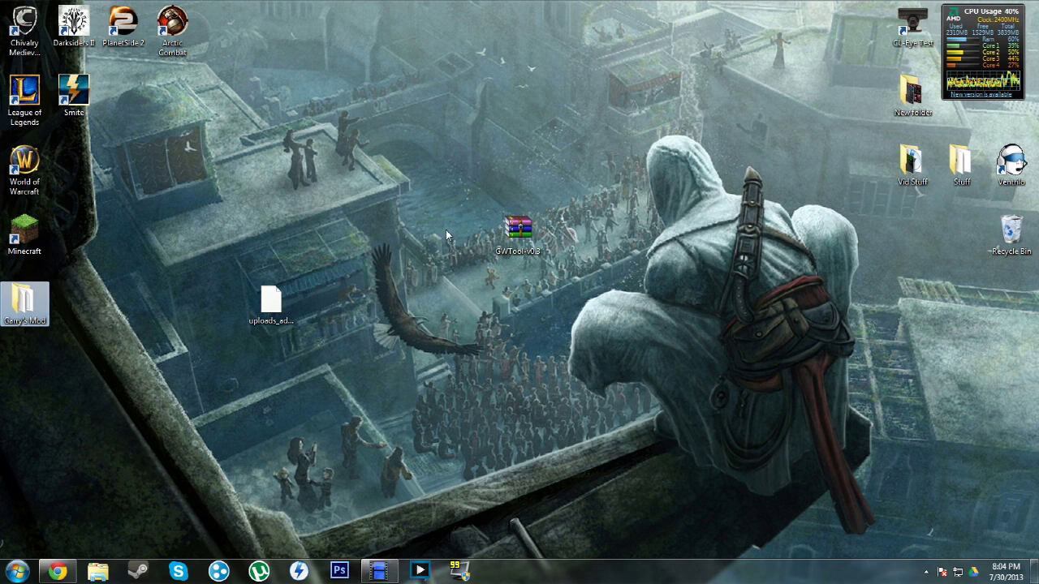
right_click(517, 225)
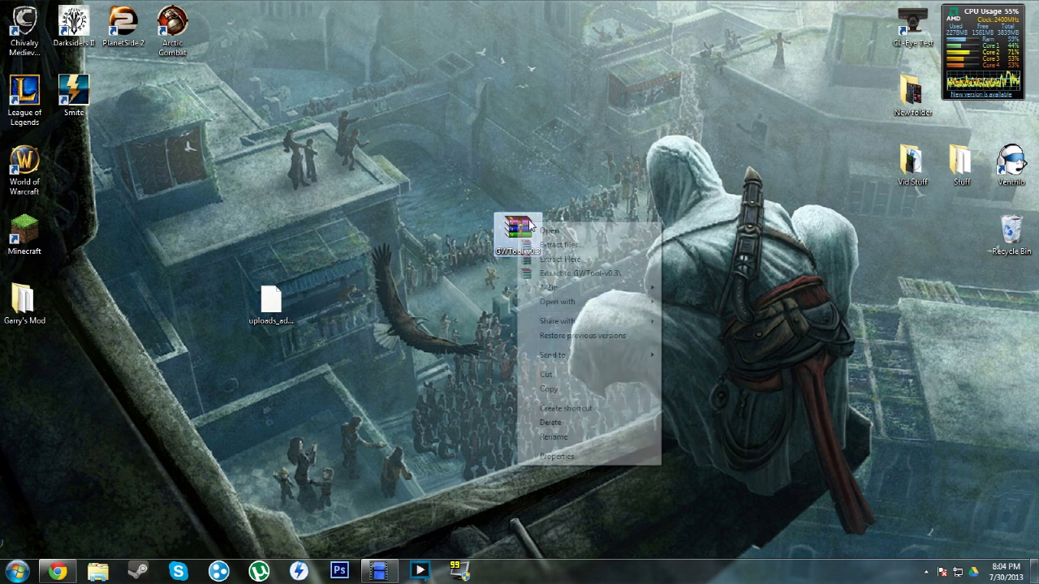
Step: Extract GWTool v0.3 to the desktop, delete its Gaddons.TK shortcut, and rearrange the icons
click(572, 260)
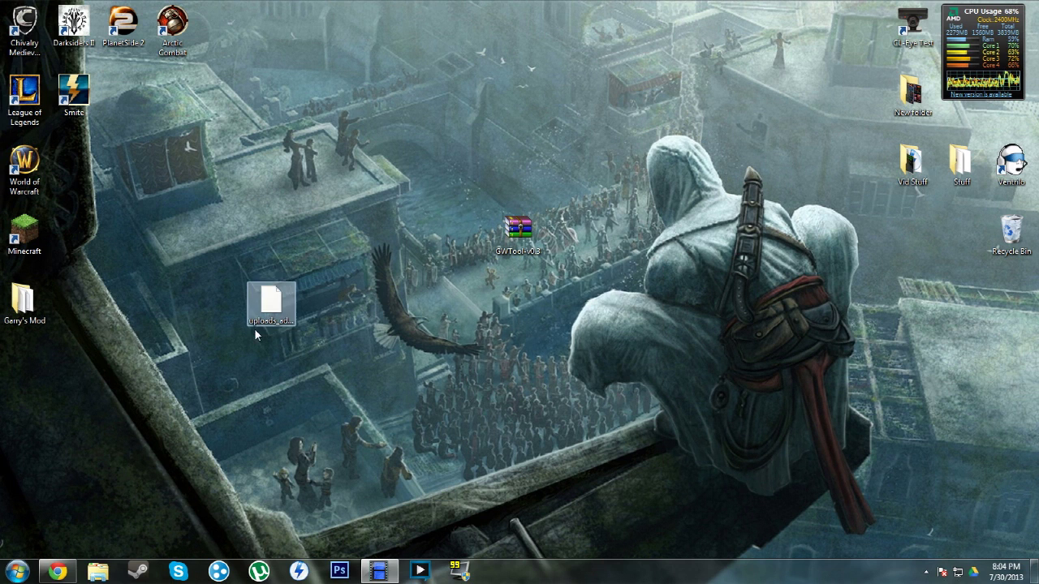
drag(33, 454, 581, 354)
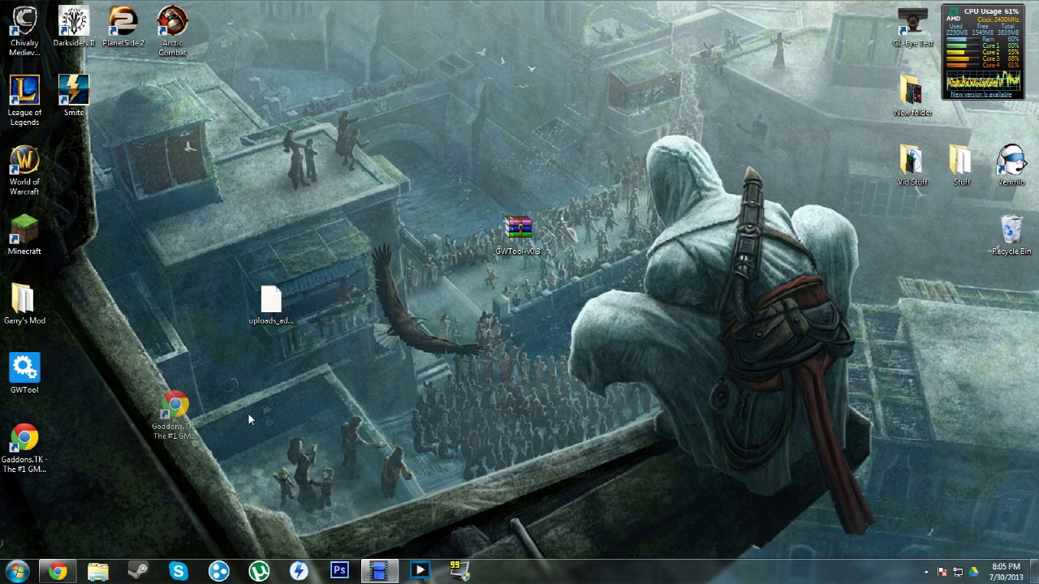
drag(610, 320, 1011, 235)
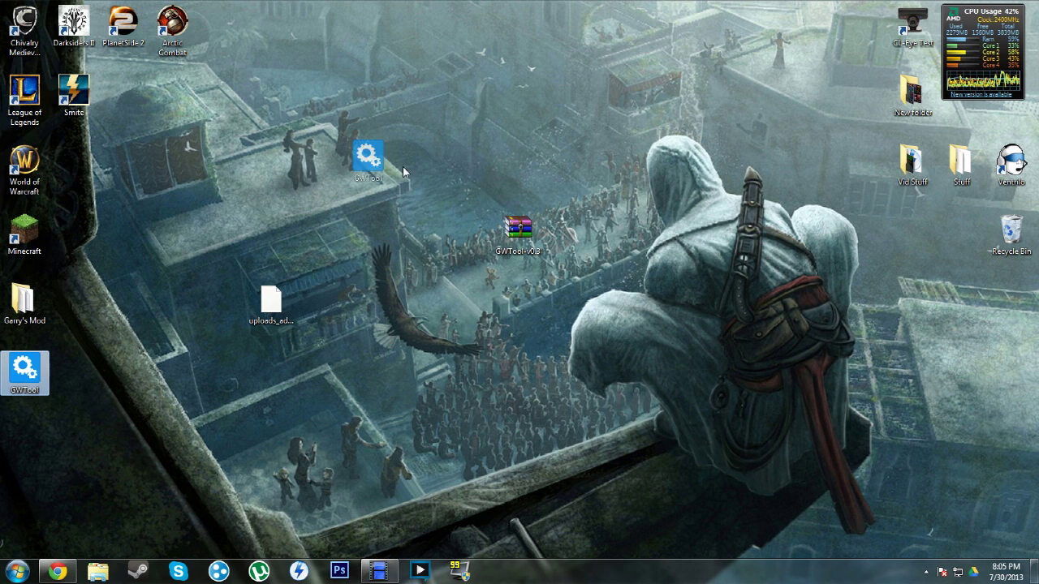
drag(41, 373, 454, 170)
mouse_move(518, 232)
mouse_down()
mouse_move(925, 201)
mouse_move(929, 212)
mouse_up()
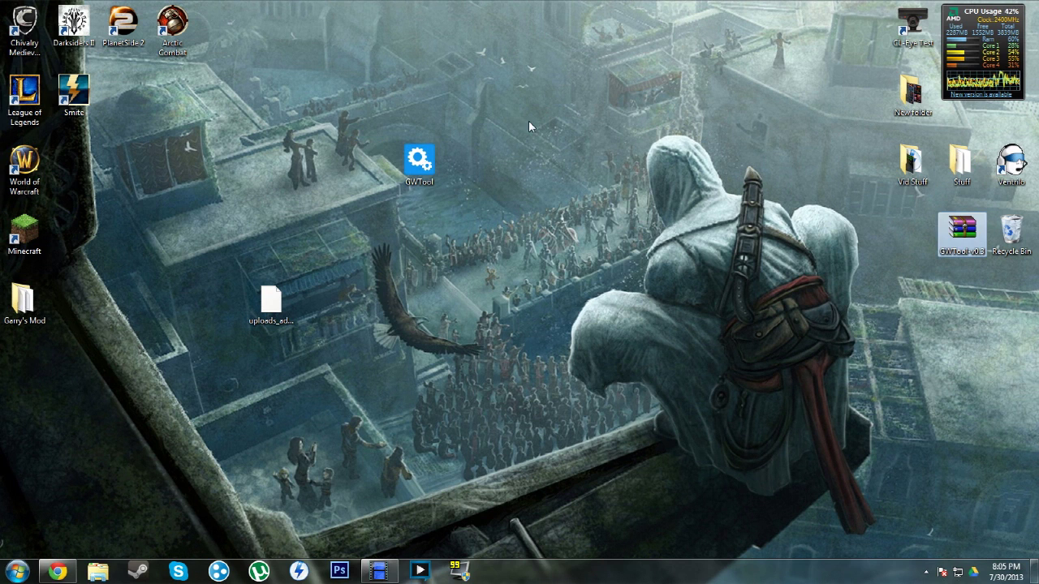
Step: Run GWTool past the security warning and drop the .gm addon file onto it
drag(962, 230, 960, 165)
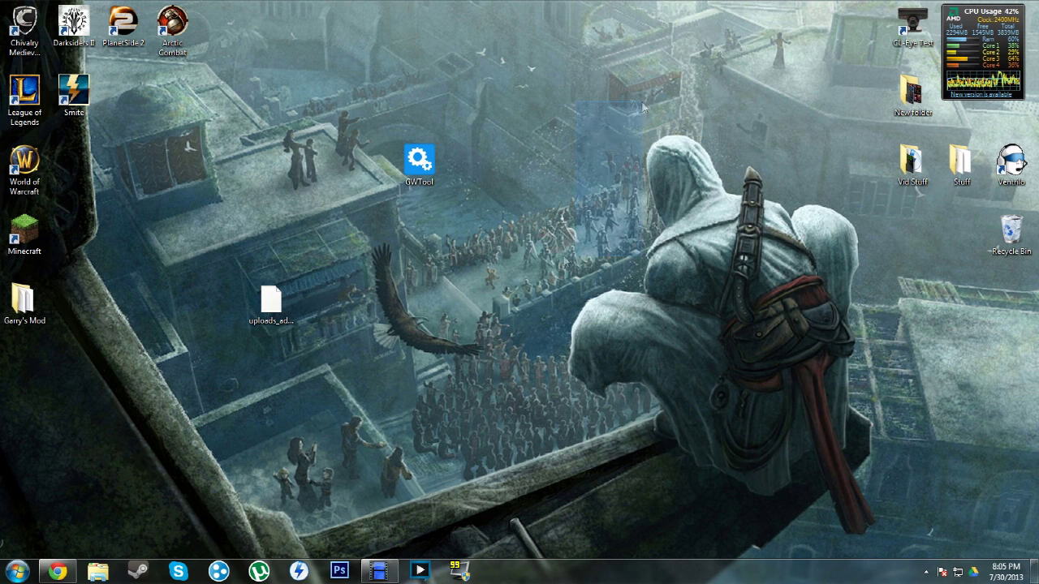
double_click(419, 160)
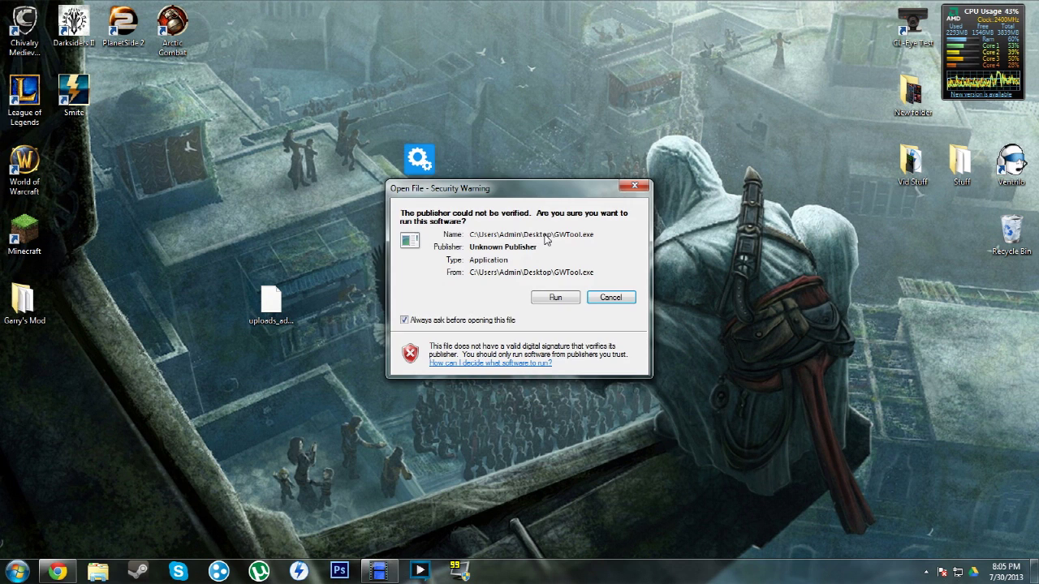
click(554, 299)
drag(505, 213, 512, 225)
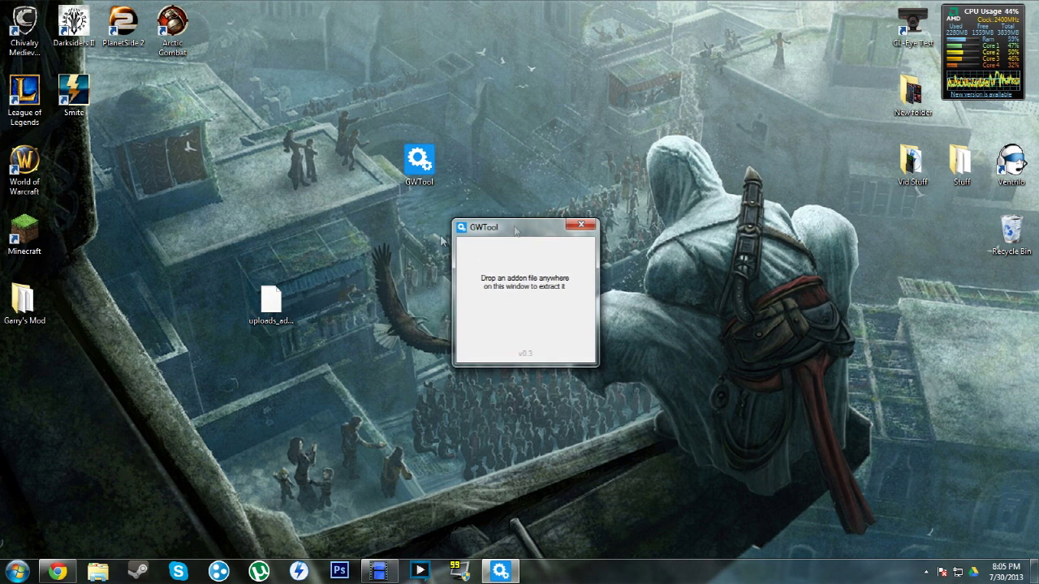
drag(271, 301, 537, 287)
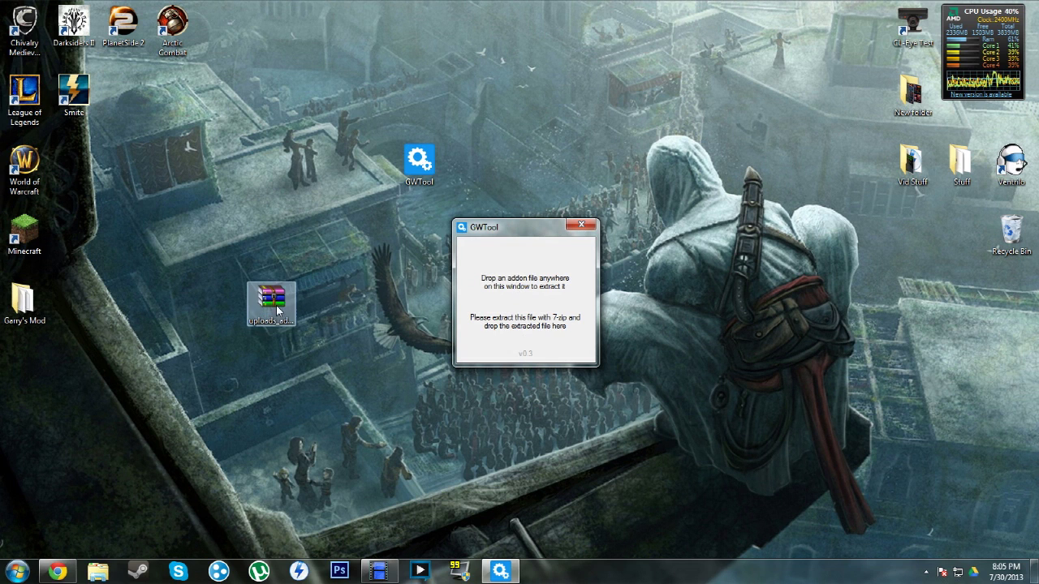
drag(271, 300, 221, 160)
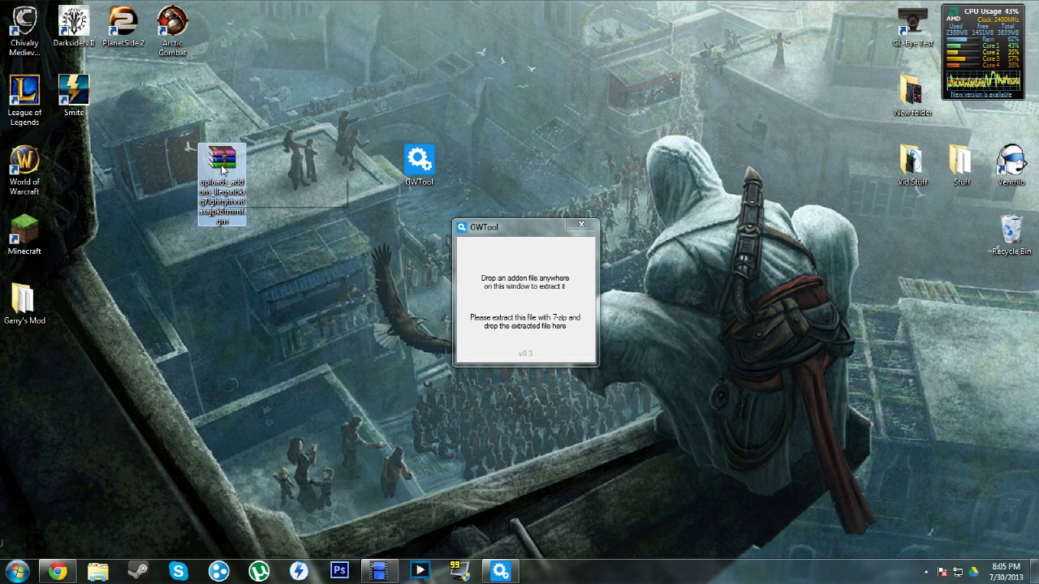
right_click(217, 169)
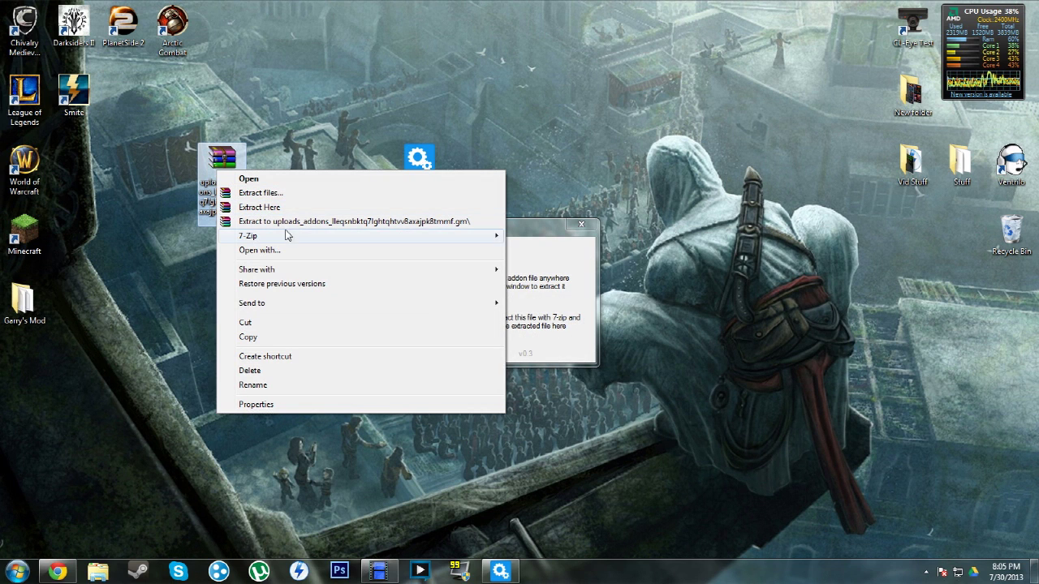
mouse_move(248, 235)
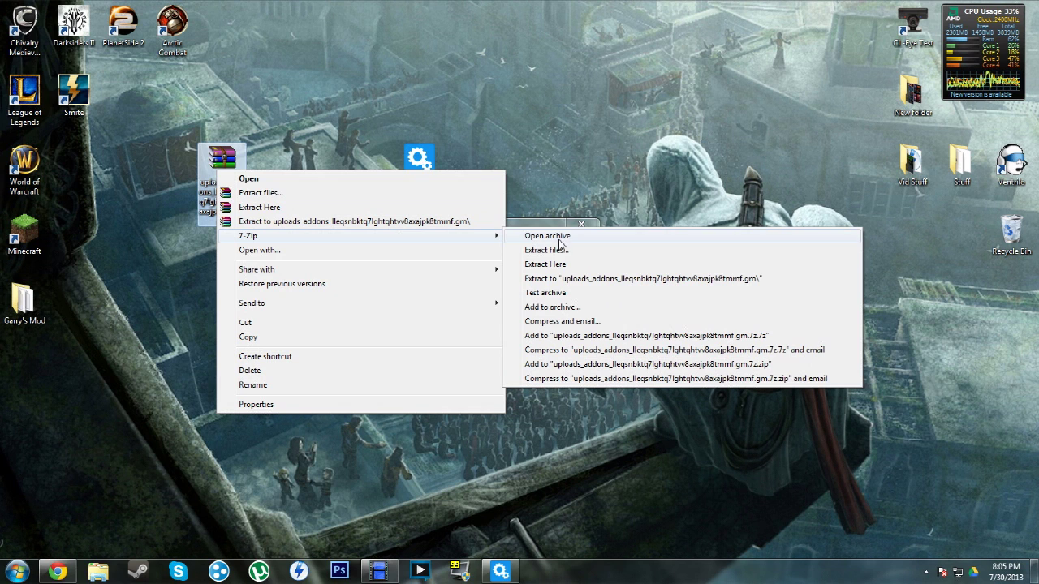
Step: Unpack the addon archive with 7-Zip and convert it in GWTool into a Battlemaster Tank - PROP folder
click(561, 265)
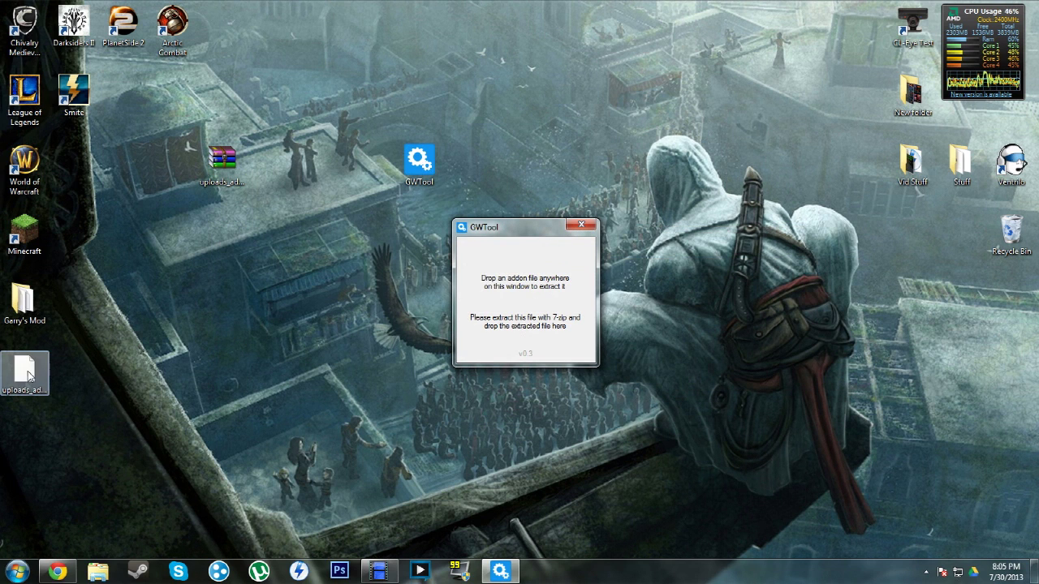
drag(25, 372, 488, 347)
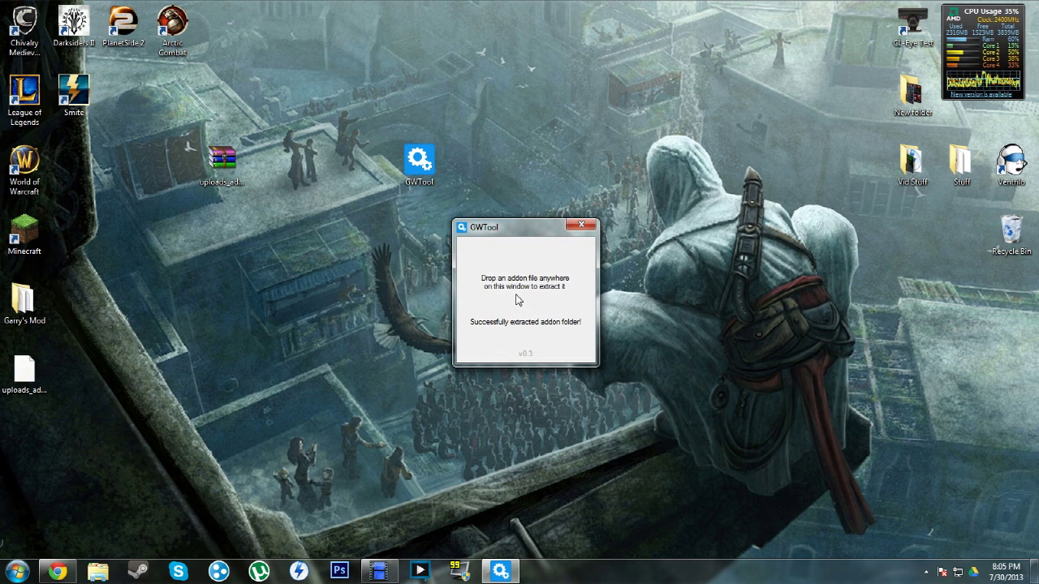
drag(31, 444, 294, 306)
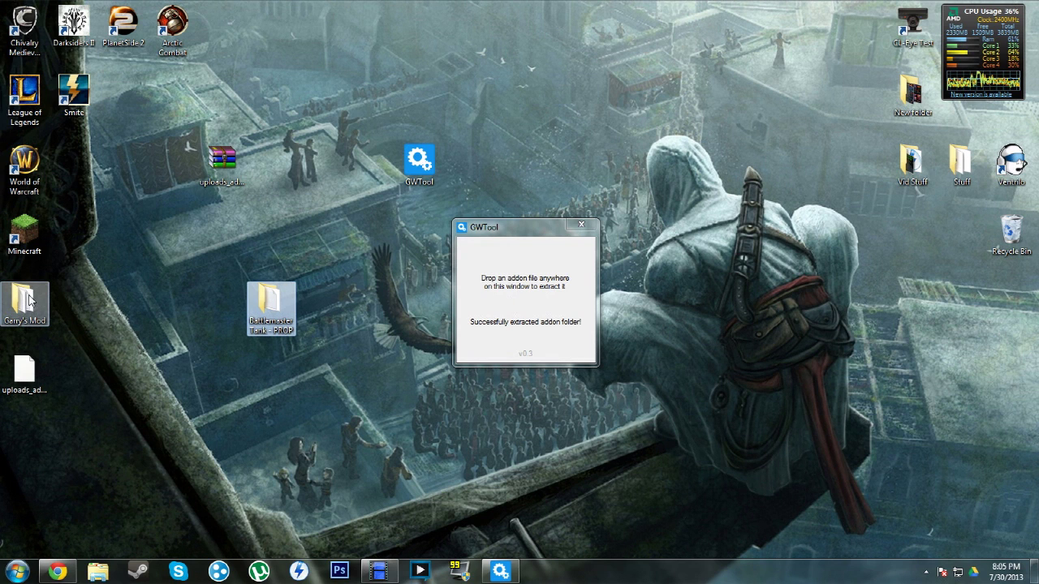
double_click(30, 305)
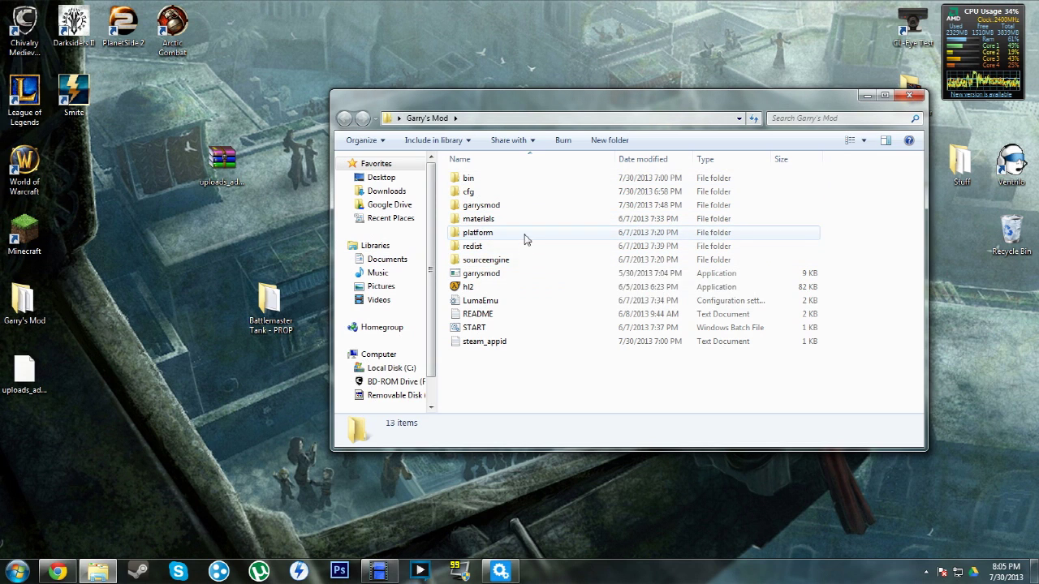
Step: Copy the Battlemaster Tank - PROP folder into Garry's Mod's garrysmod\addons directory
double_click(528, 234)
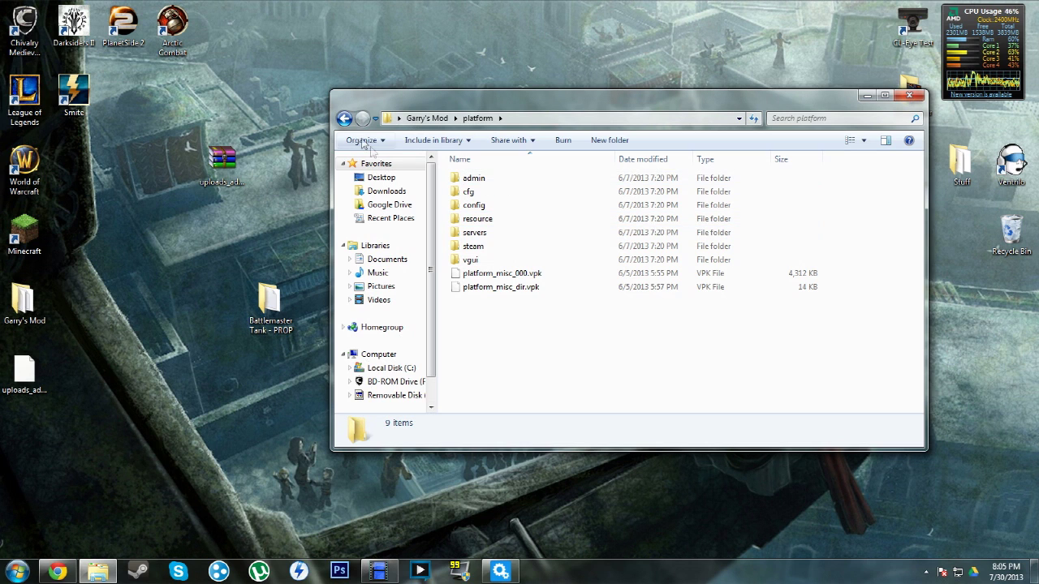
click(344, 119)
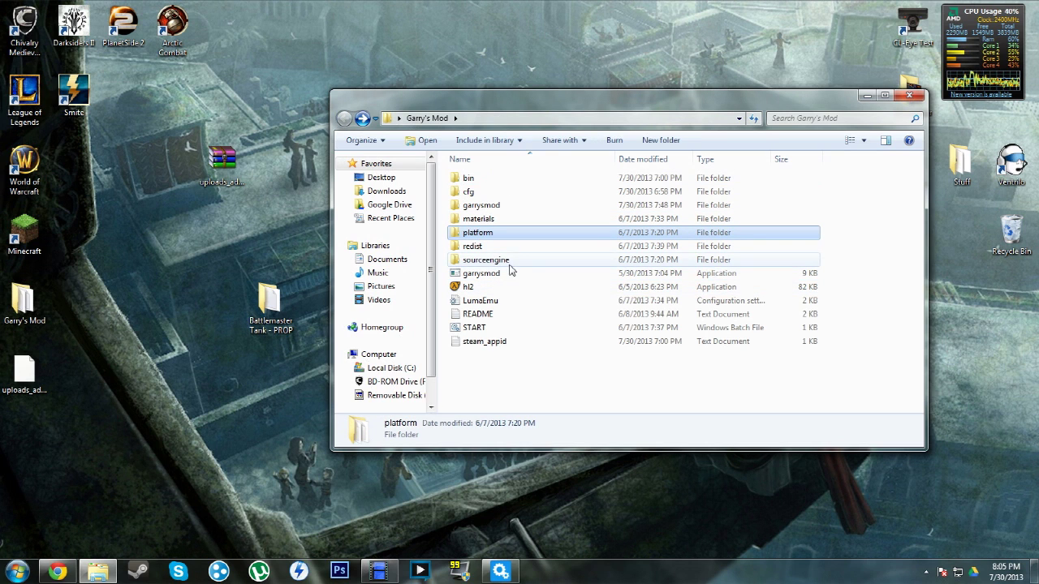
double_click(510, 210)
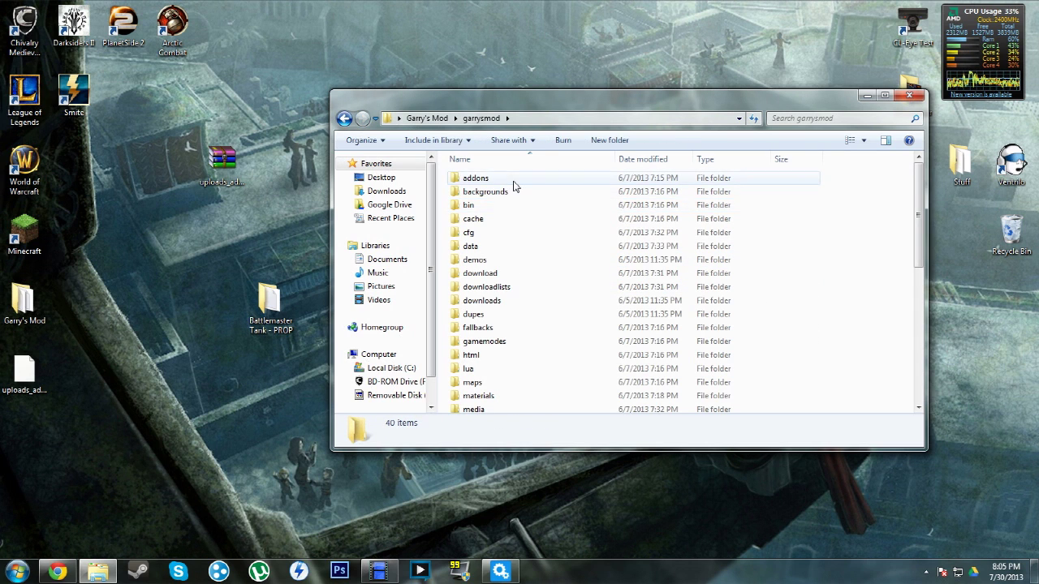
double_click(514, 185)
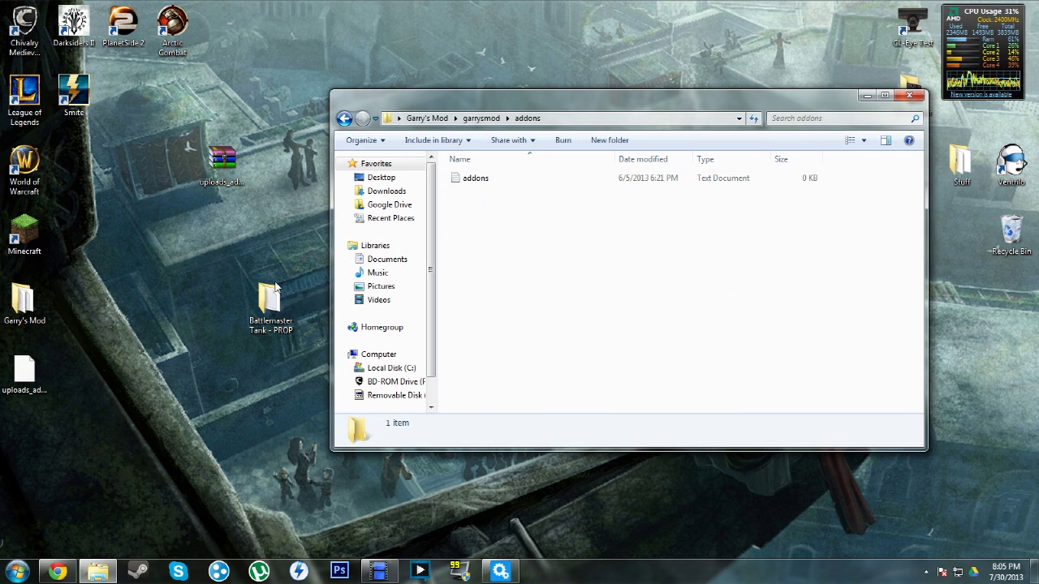
drag(269, 301, 605, 284)
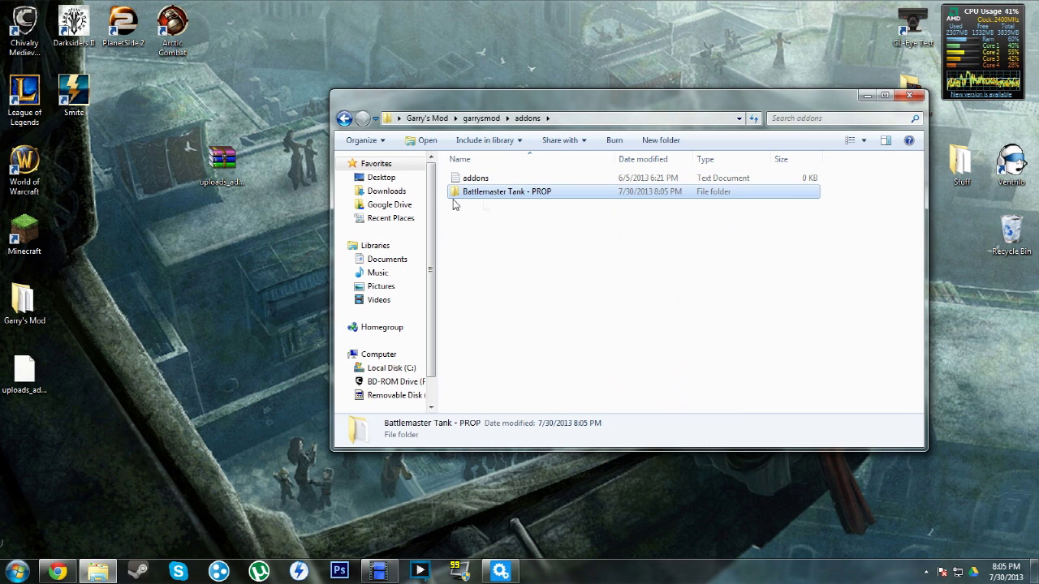
click(344, 119)
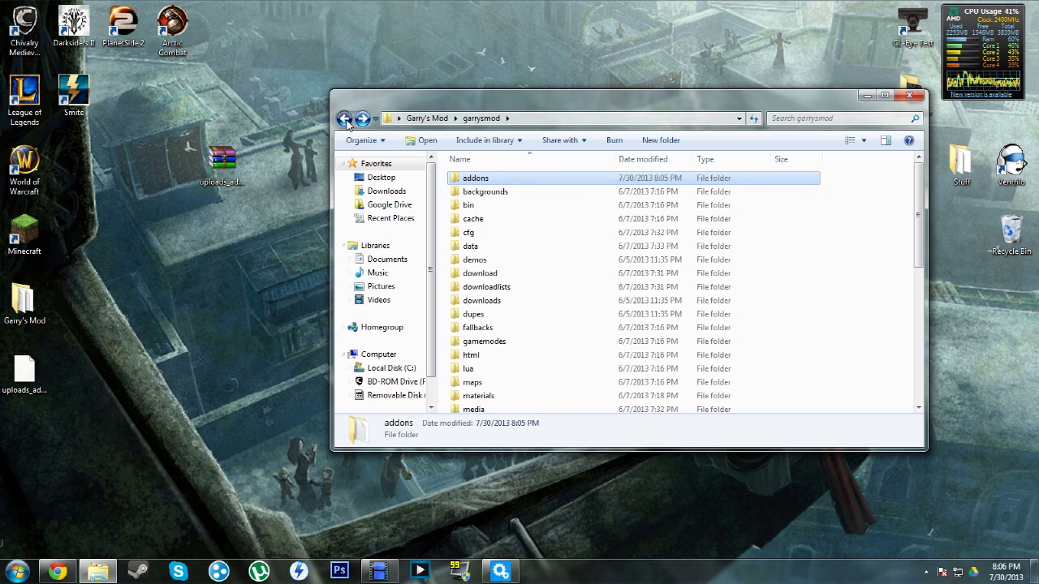
key(BackSpace)
Step: Browse the Garry's Mod cfg and bin folders, then close the Explorer window
double_click(505, 192)
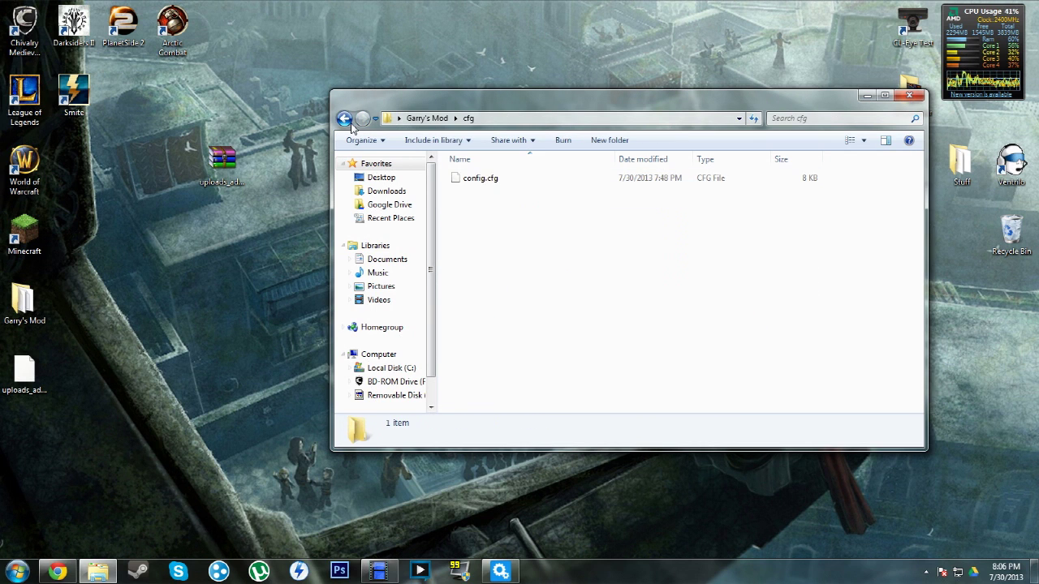
key(BackSpace)
double_click(480, 177)
scroll(609, 273, down, 6)
scroll(609, 273, down, 8)
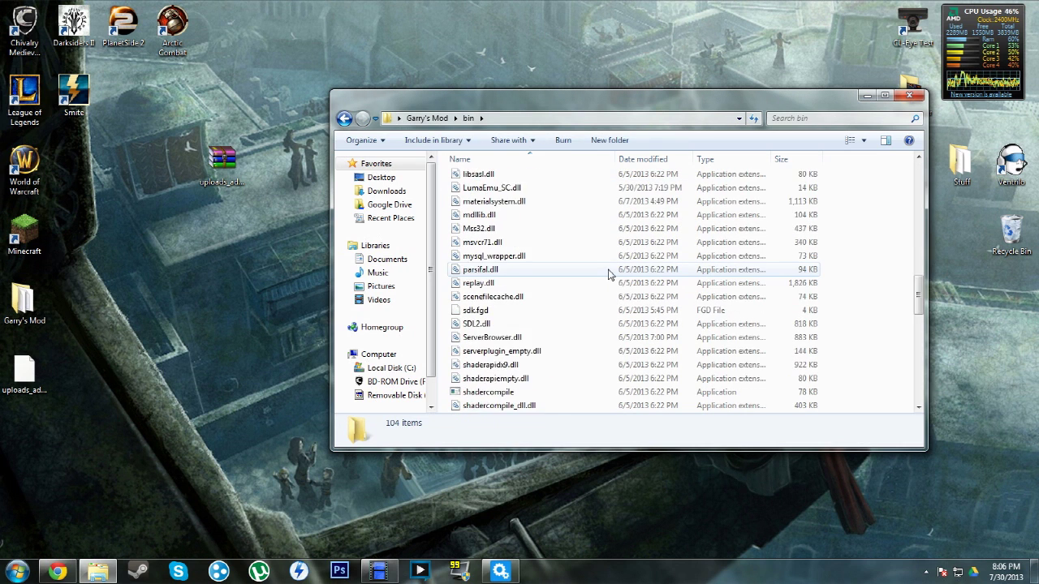
scroll(608, 274, down, 10)
scroll(608, 273, up, 10)
scroll(609, 274, up, 6)
scroll(608, 272, up, 6)
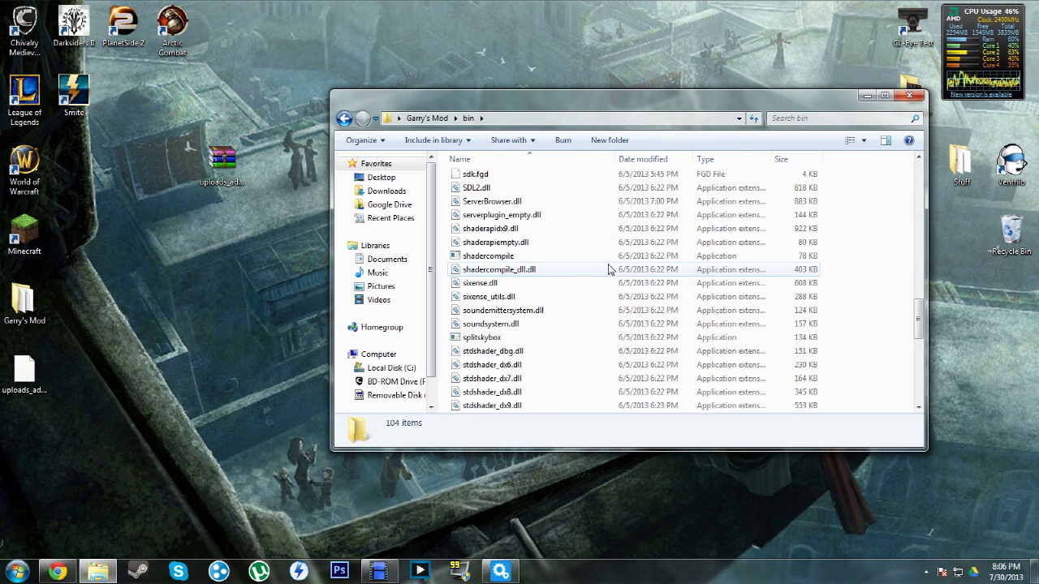
scroll(609, 269, up, 4)
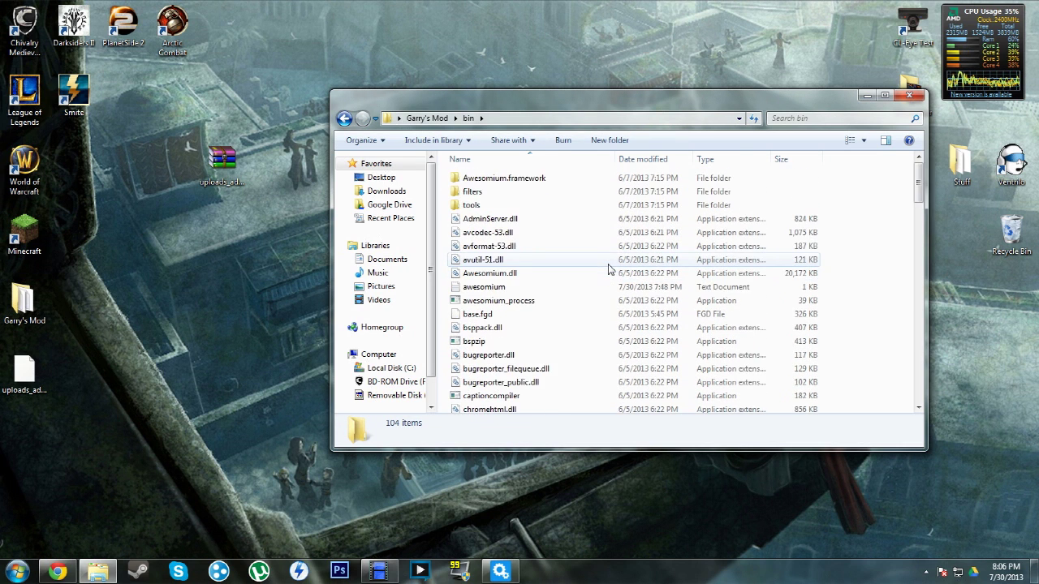
scroll(608, 270, down, 1)
scroll(917, 236, up, 3)
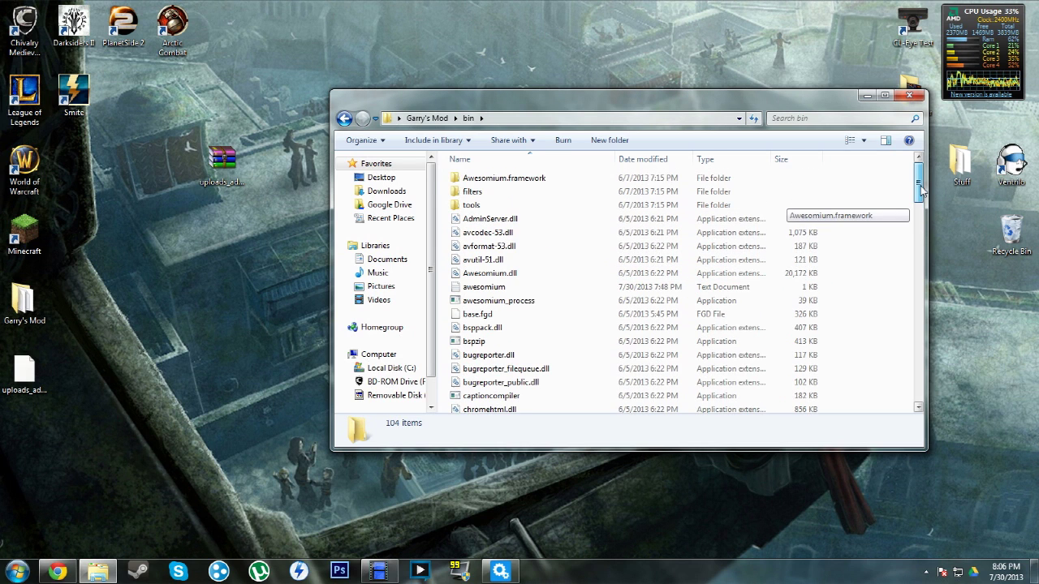
click(345, 119)
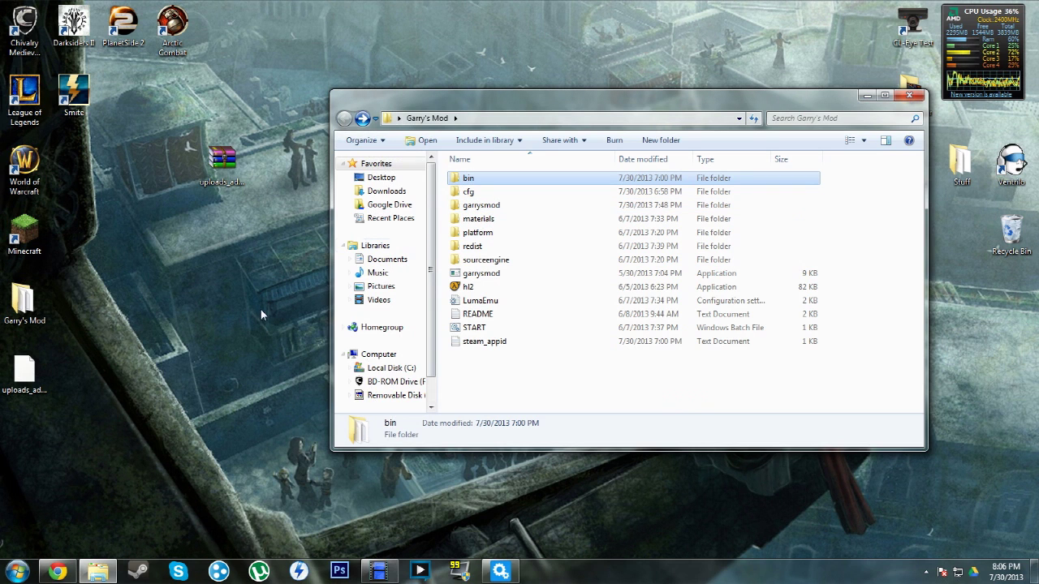
click(909, 95)
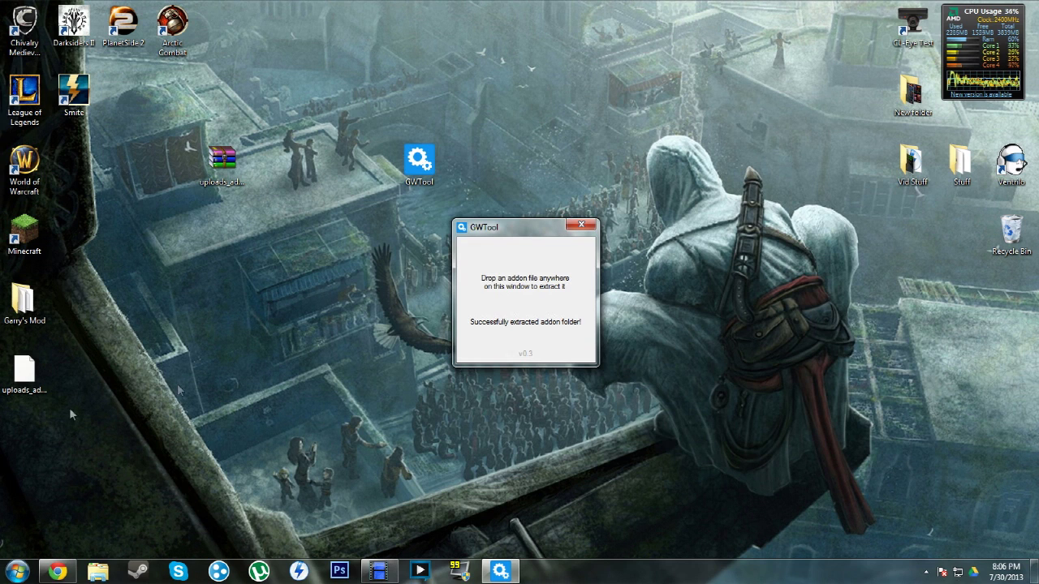
Step: Drag the extracted uploads file up beside the GWTool icon on the desktop, then close GWTool
mouse_move(25, 371)
mouse_down()
mouse_move(336, 287)
mouse_move(567, 171)
mouse_up()
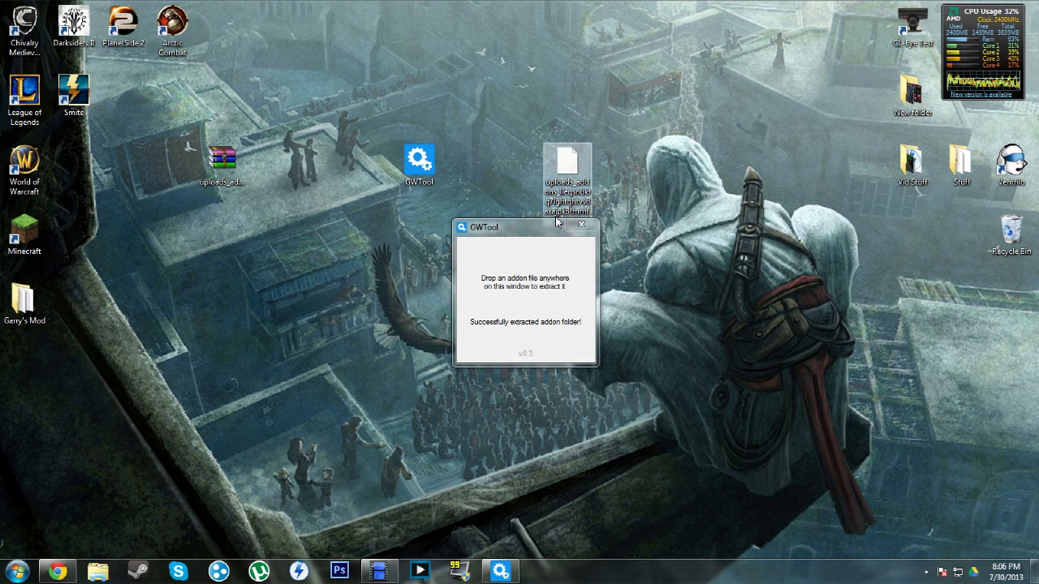
click(580, 227)
mouse_move(379, 572)
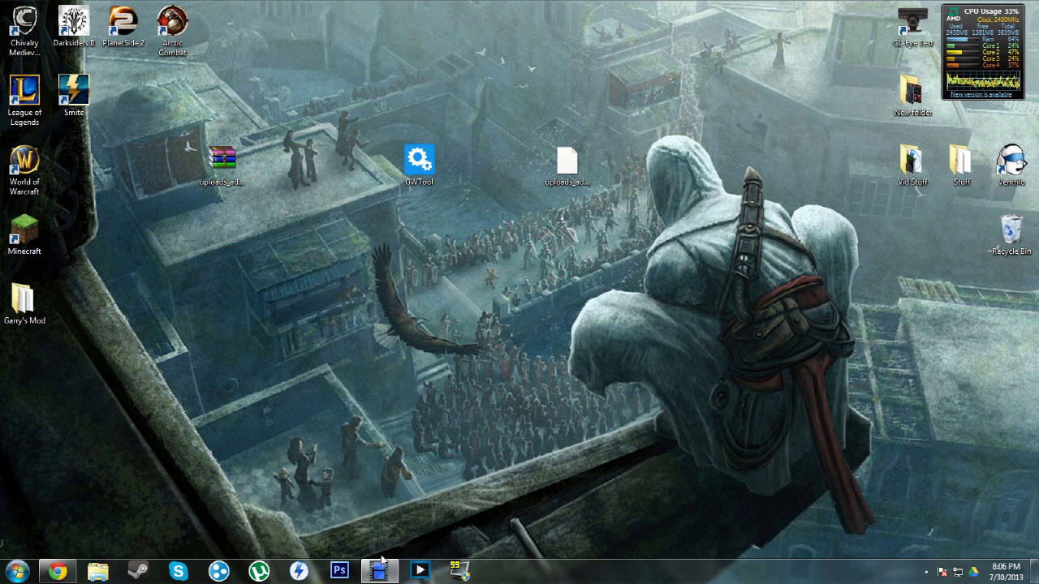